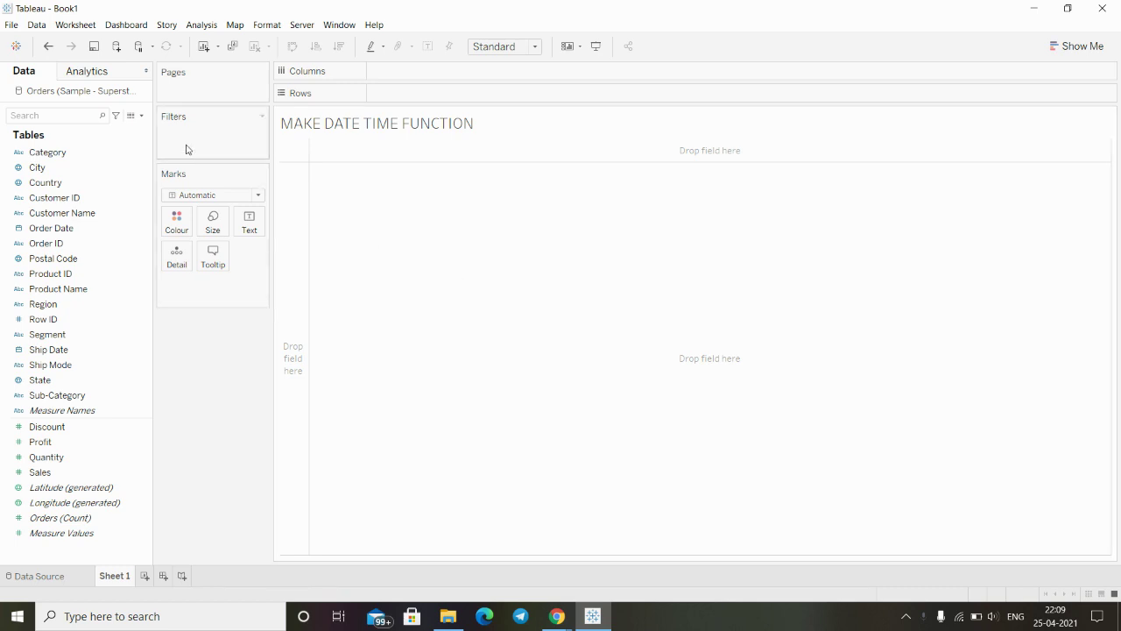
Start a new calculated field, then close the editor without saving.
click(140, 117)
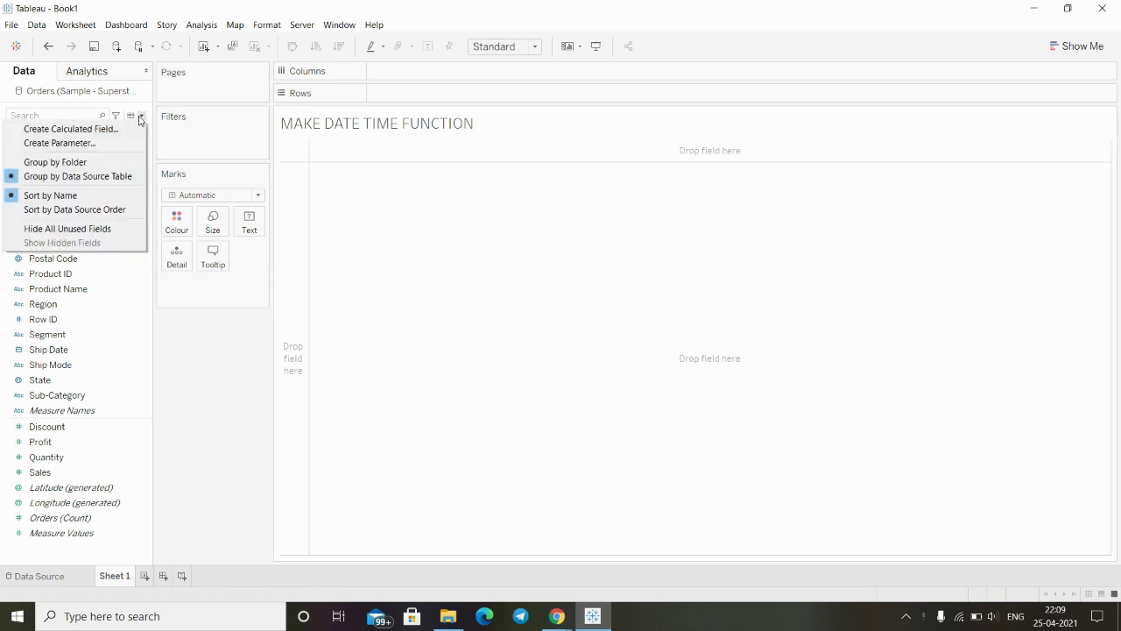
click(84, 130)
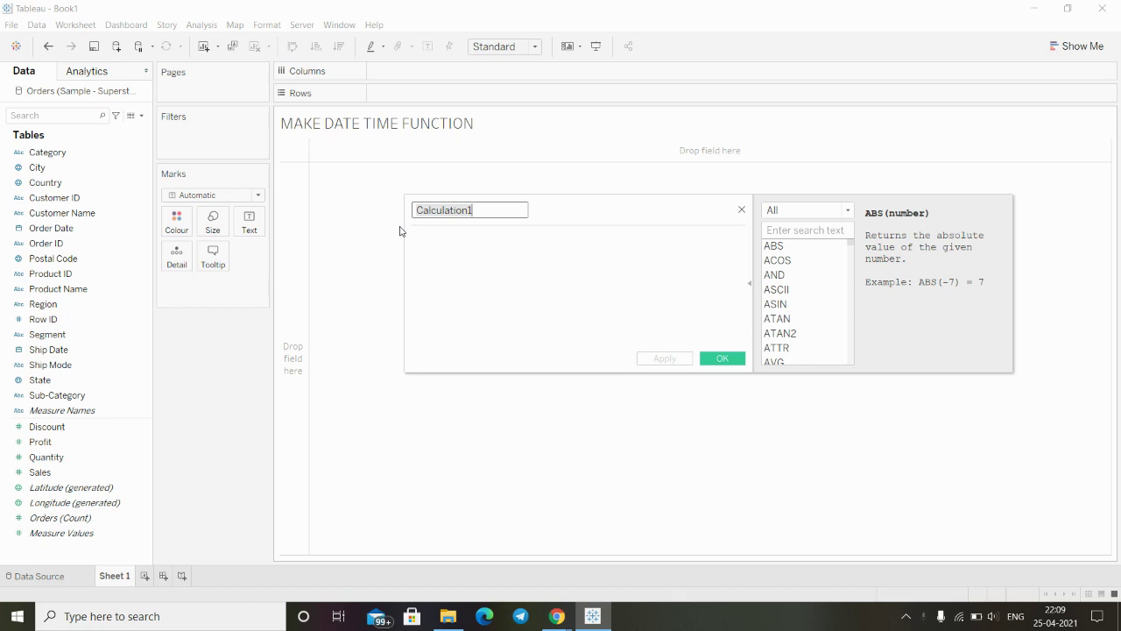
key(BackSpace)
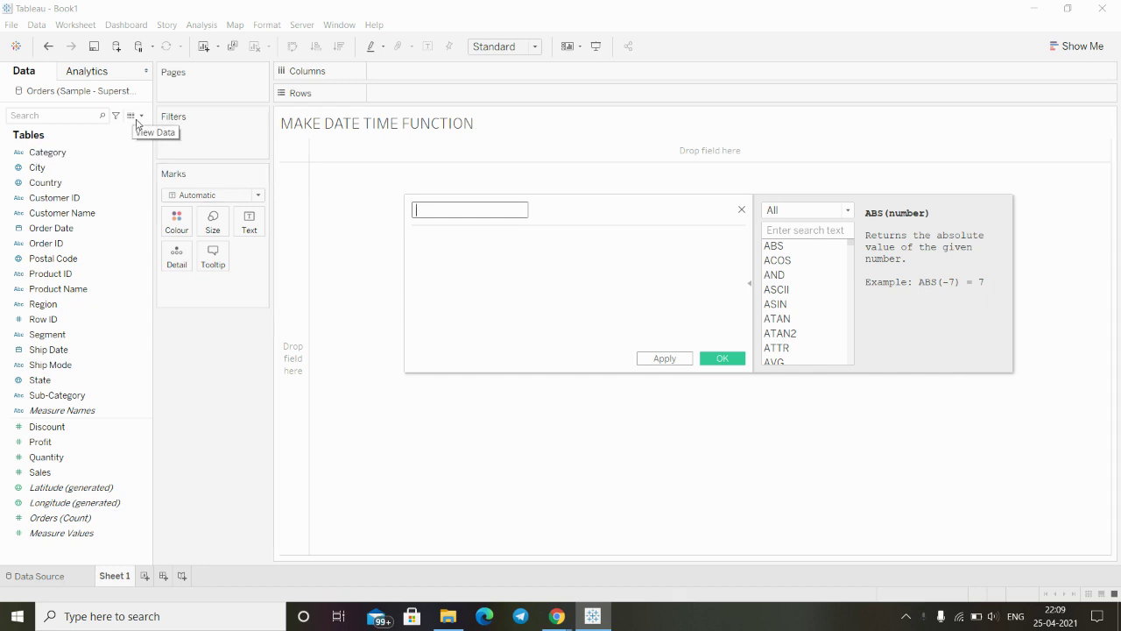
click(742, 210)
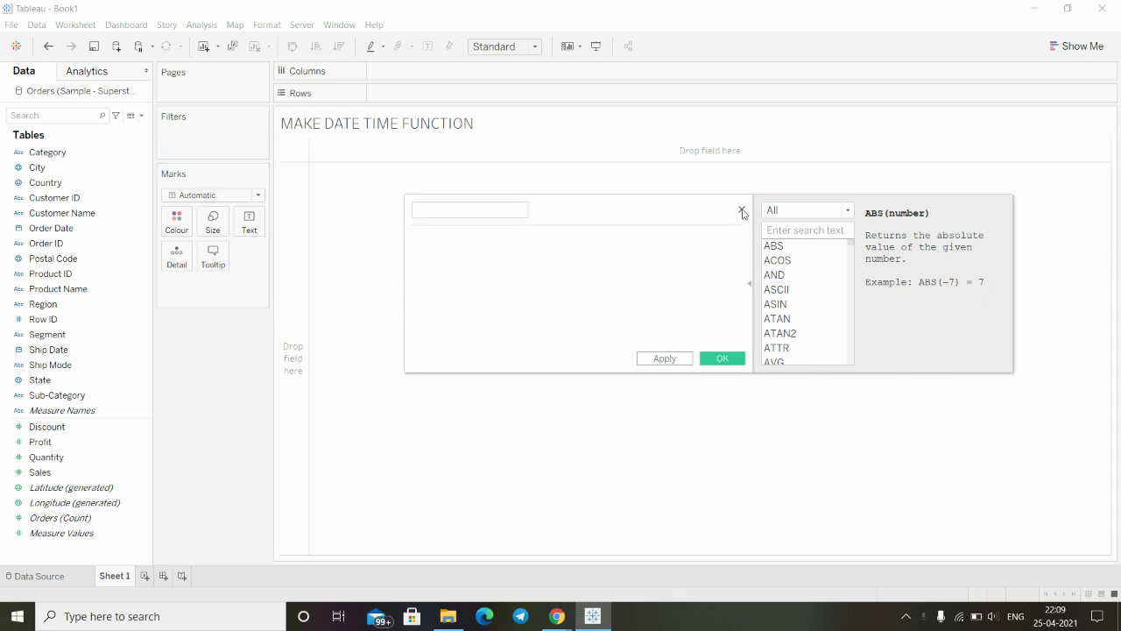
Create a new calculated field named 'make date time'.
click(141, 115)
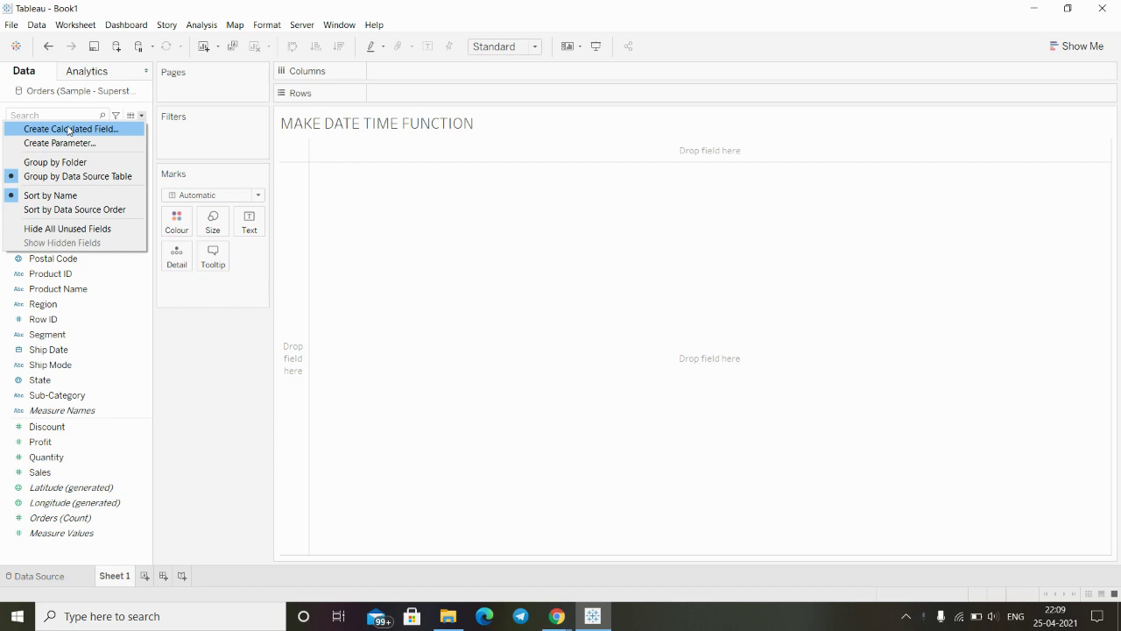
click(66, 125)
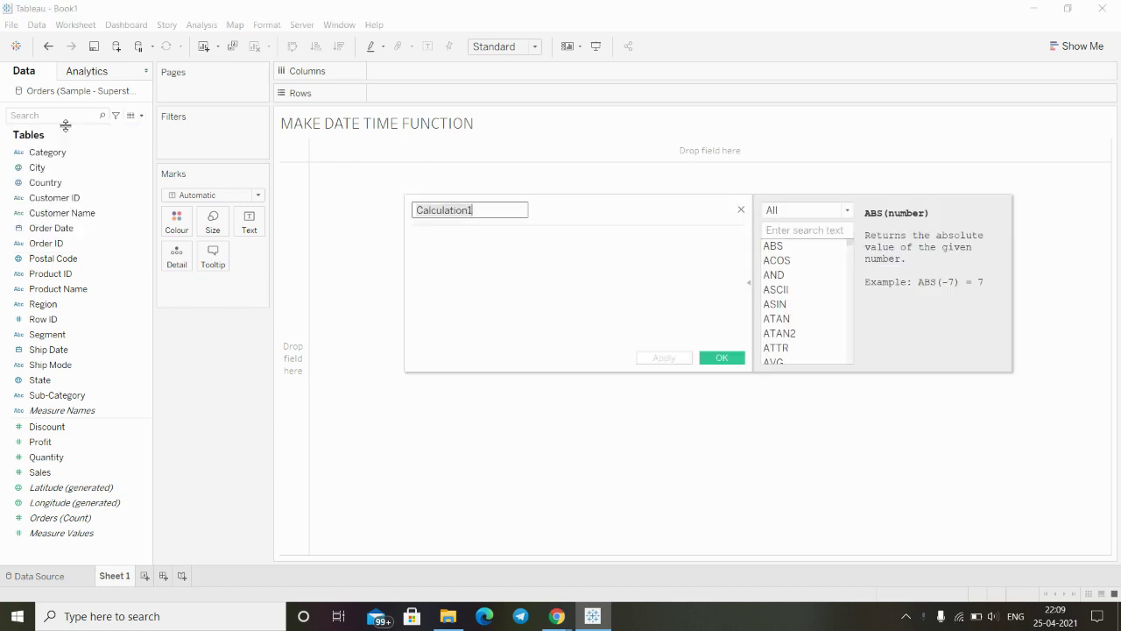
key(BackSpace)
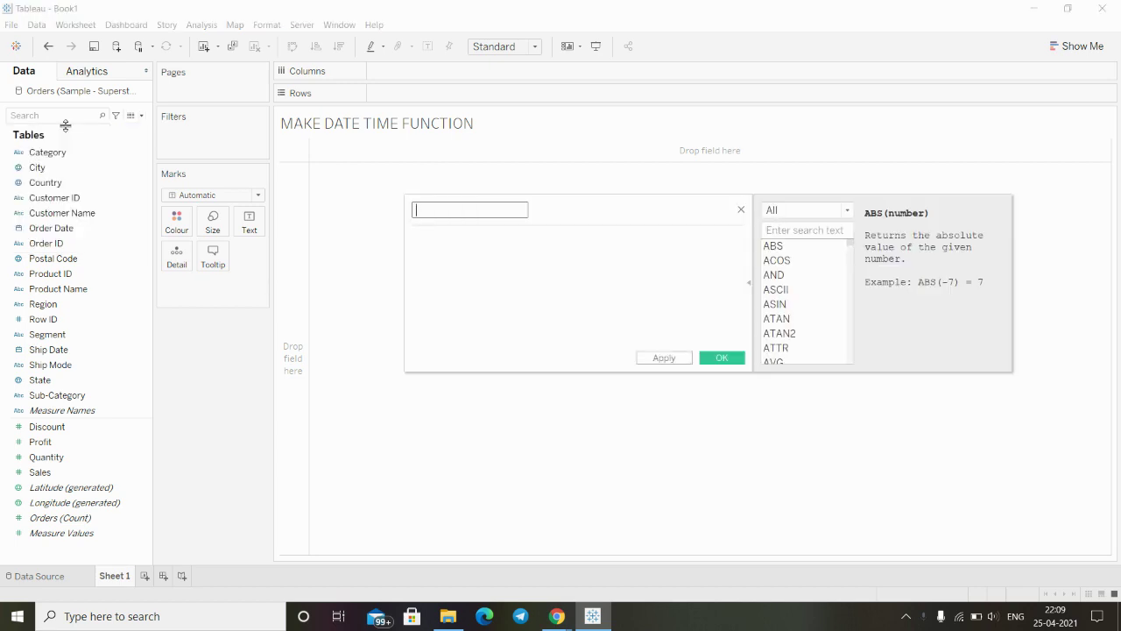
text(make date time)
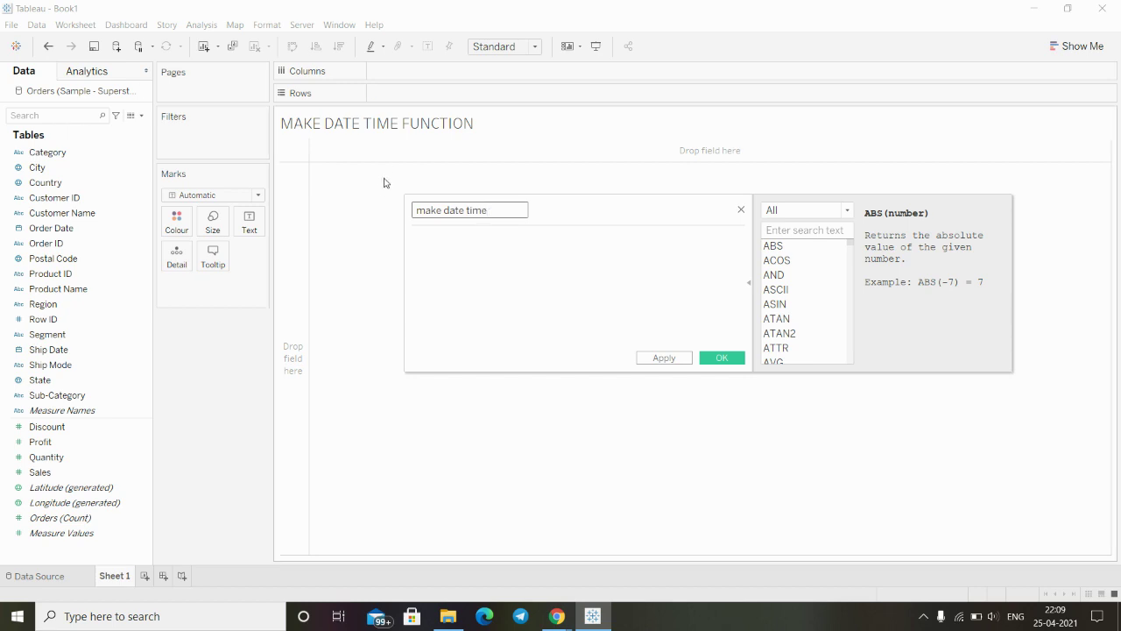
Begin the formula with 'mak' to bring up the MAKEDATETIME function.
click(431, 249)
text(a)
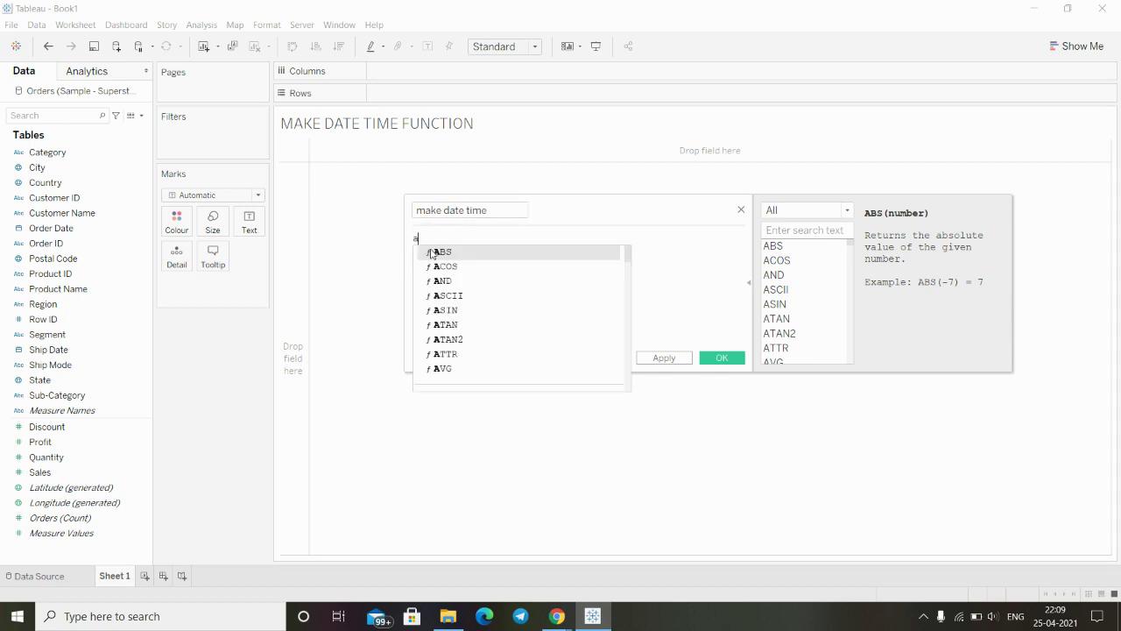
key(BackSpace)
text(,ake)
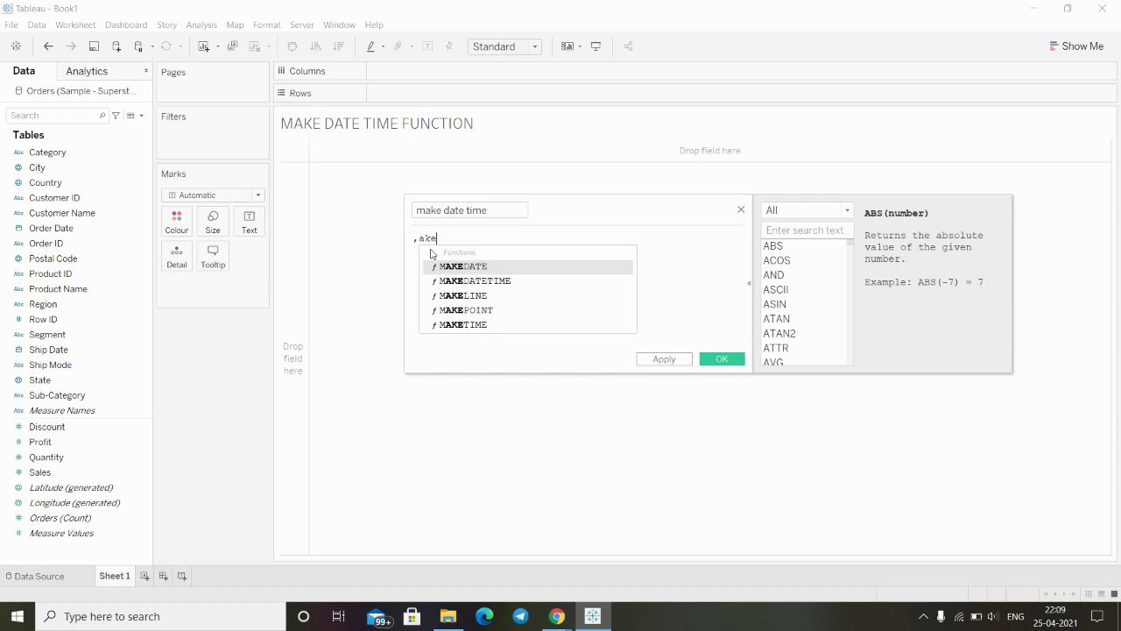
key(BackSpace)
key(BackSpace)
key(BackSpace)
key(BackSpace)
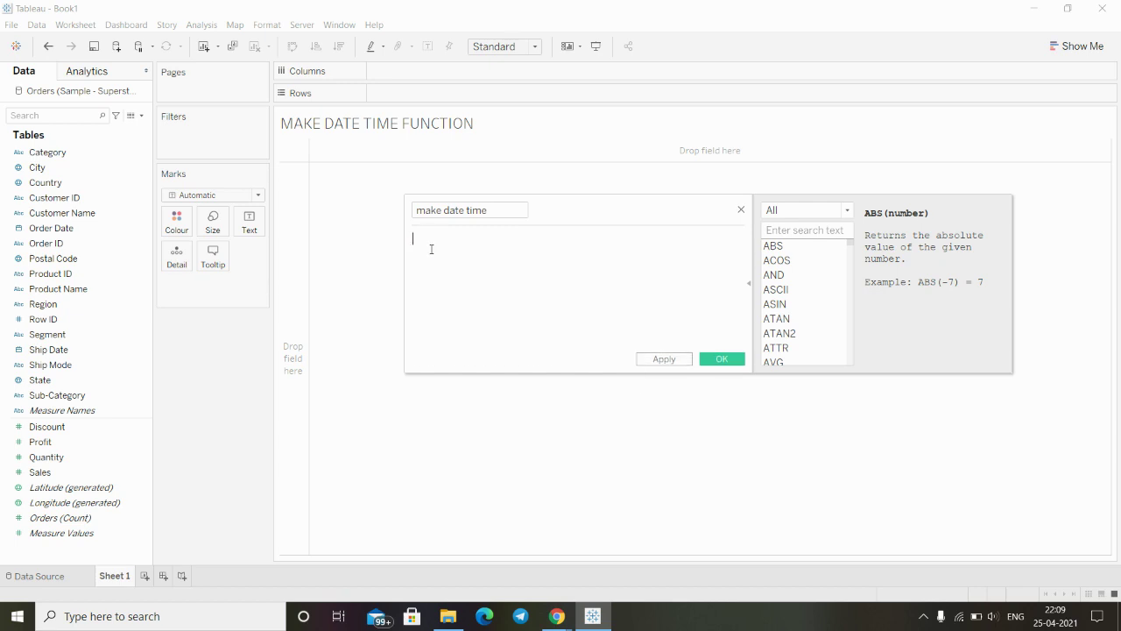
text(mak)
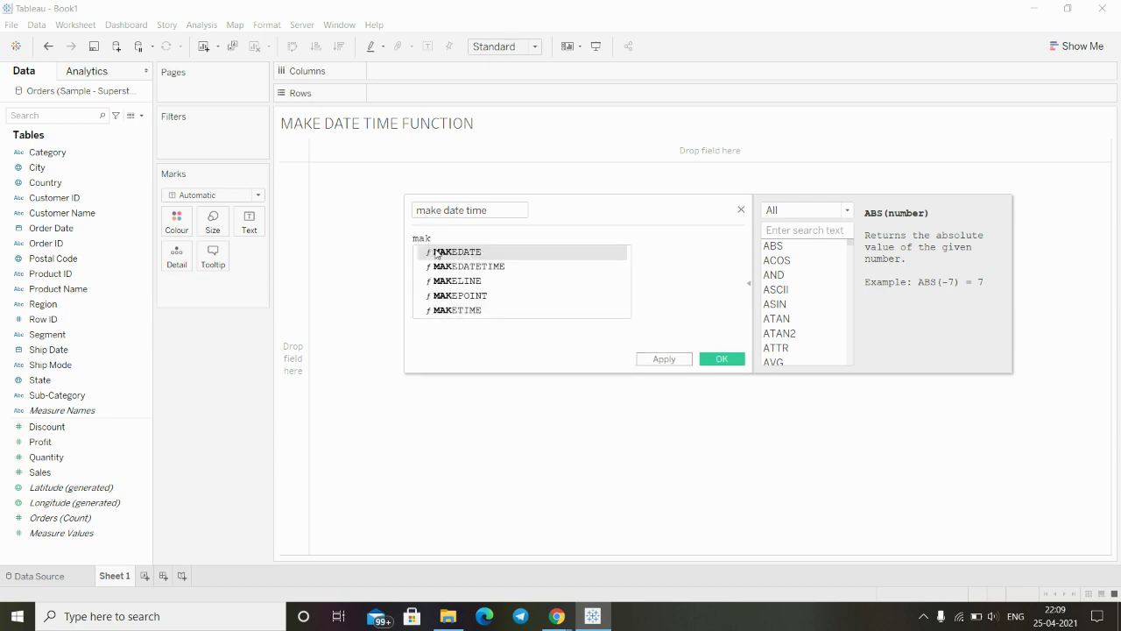
mouse_move(466, 271)
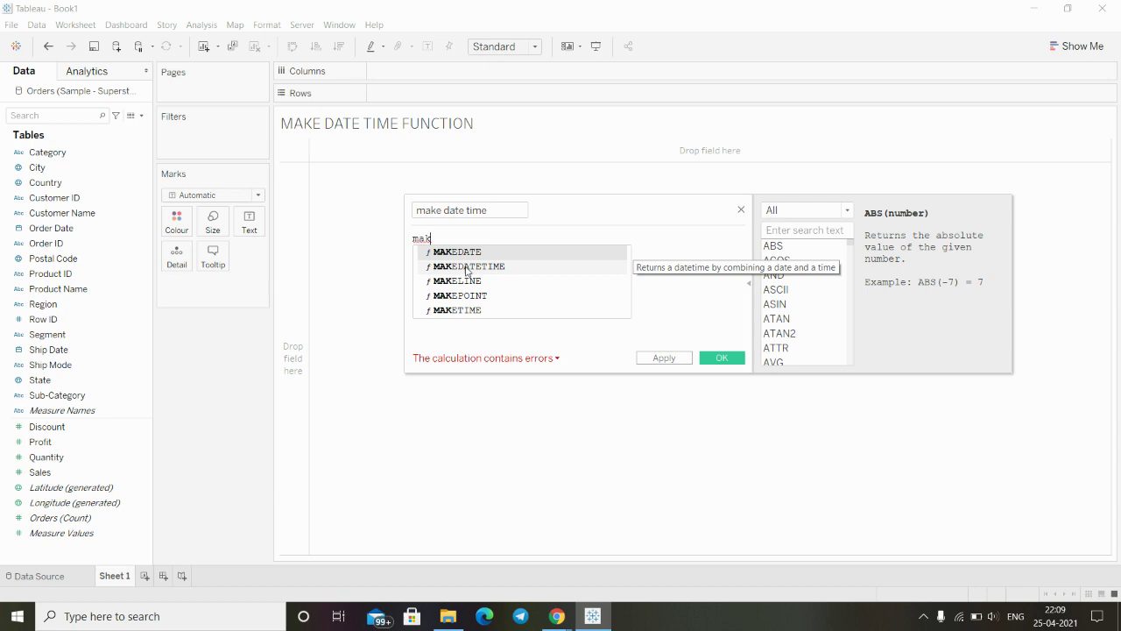
double_click(466, 270)
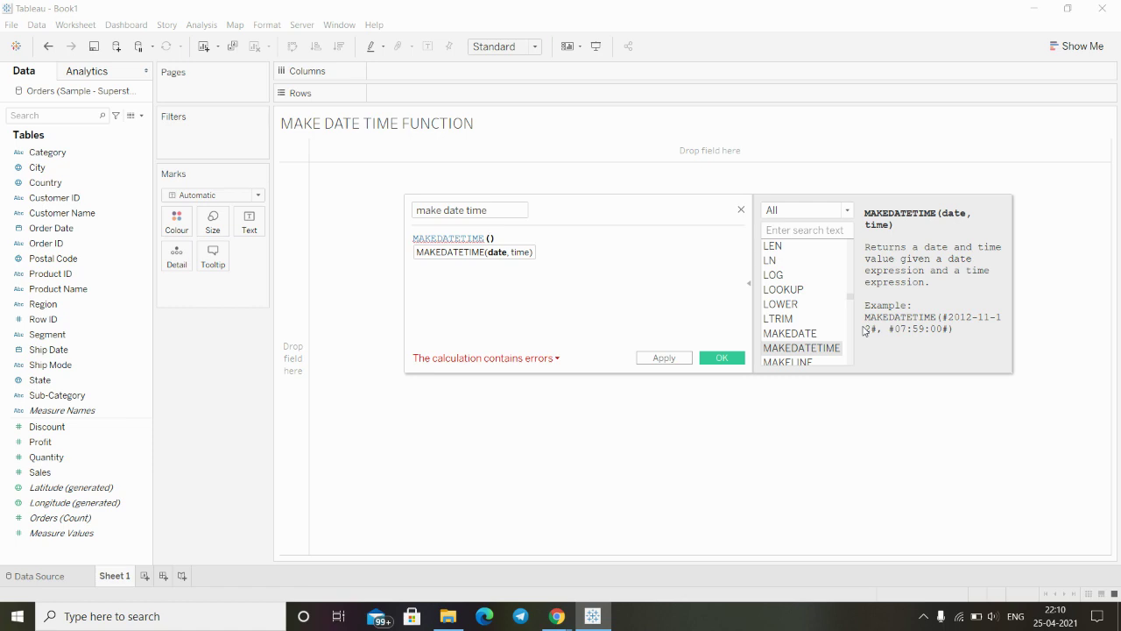
Enter #2021-10-23# and #9:00:10# as the MAKEDATETIME arguments and apply the calculation.
text(#)
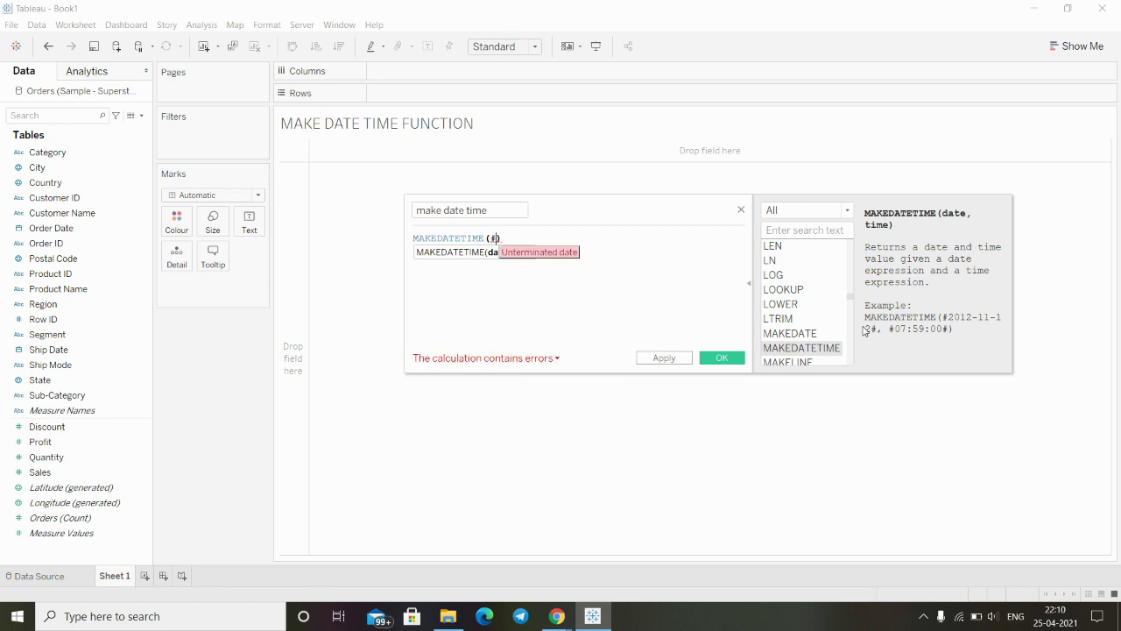
text(2021)
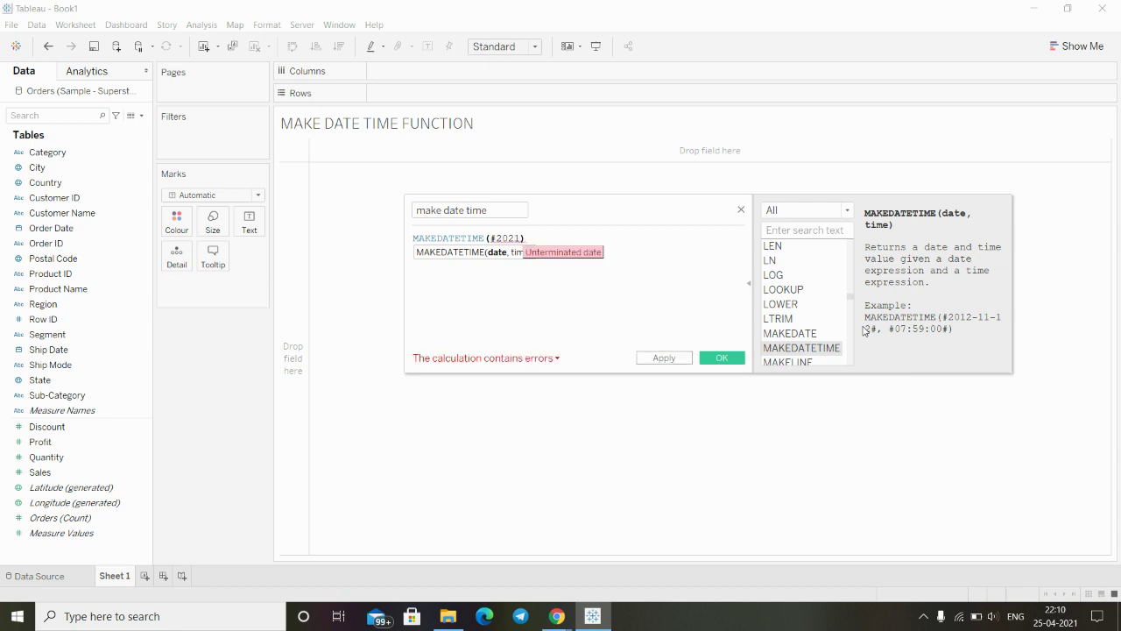
text(-10)
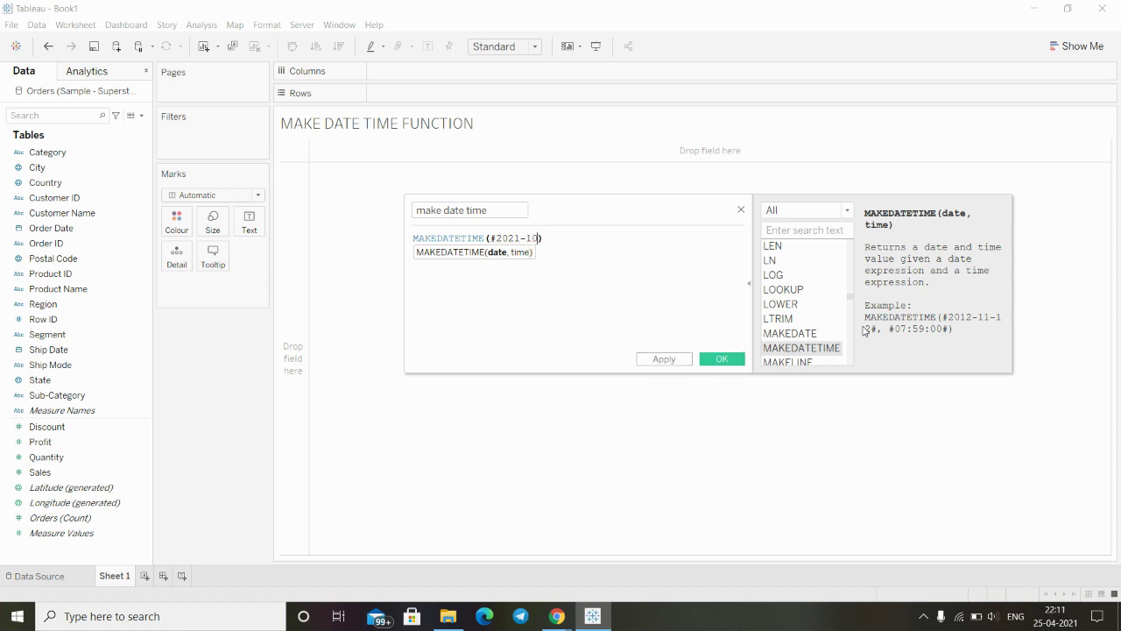
text(-23)
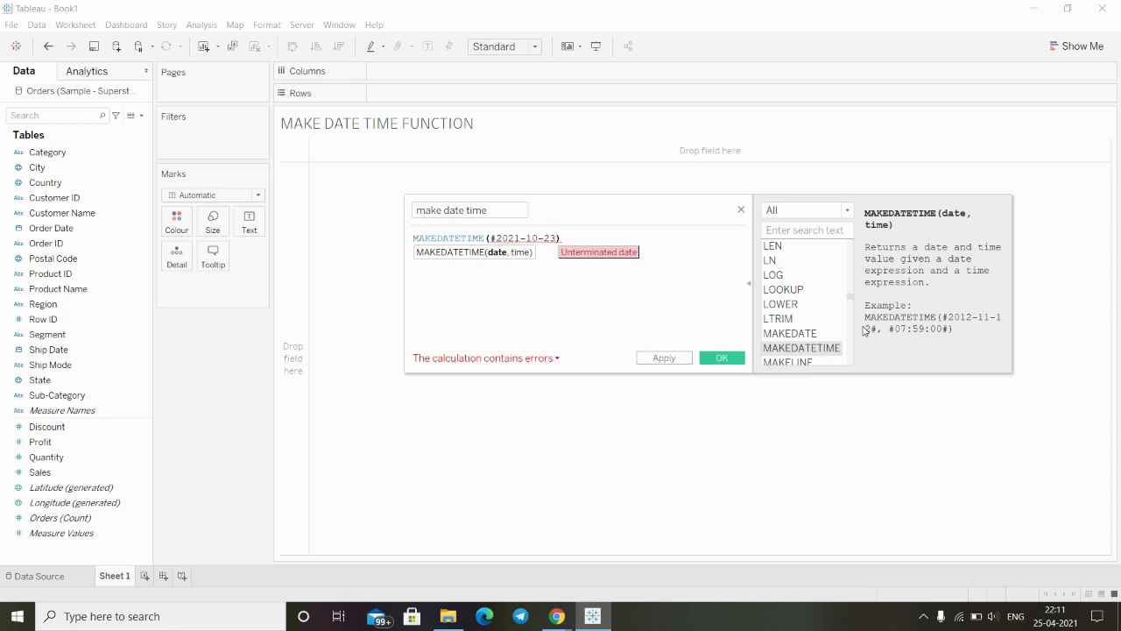
text(#)
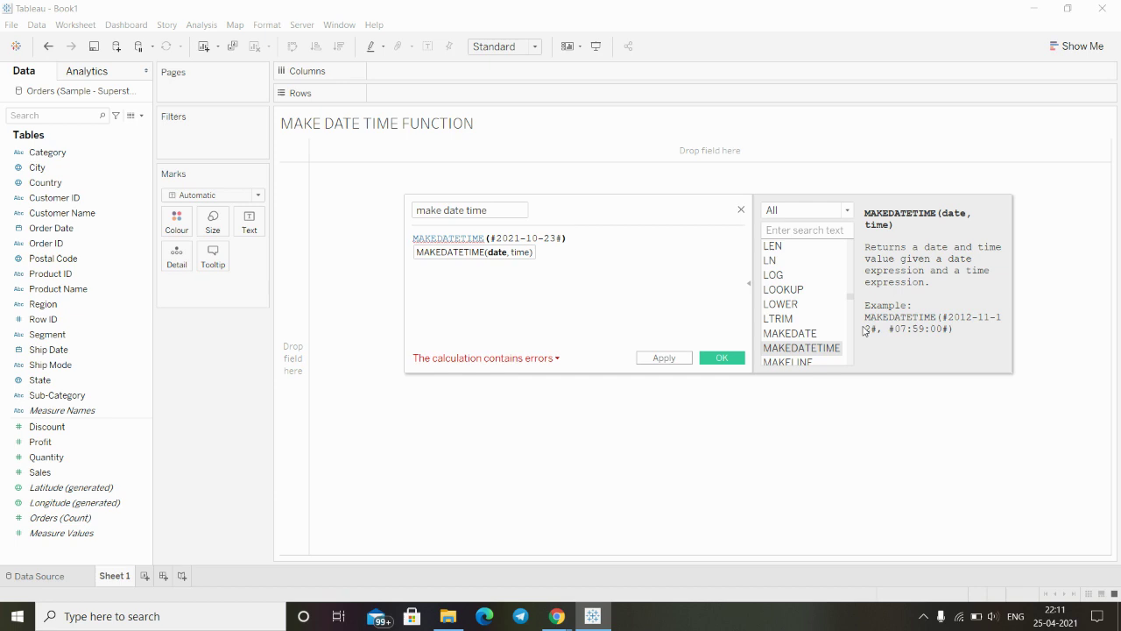
text(,)
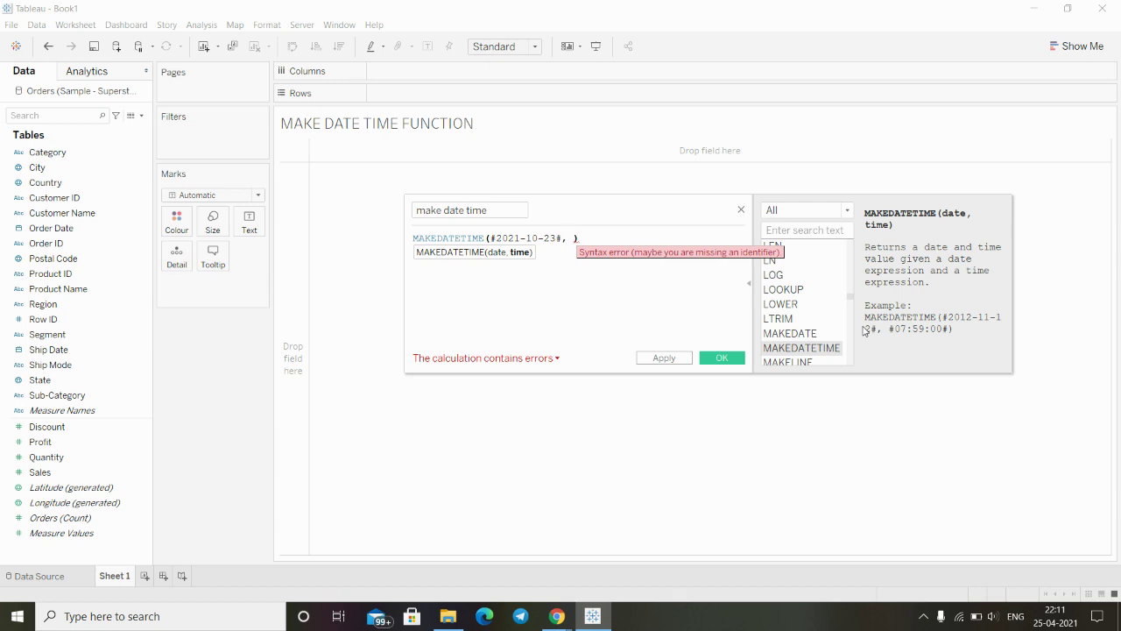
text(#)
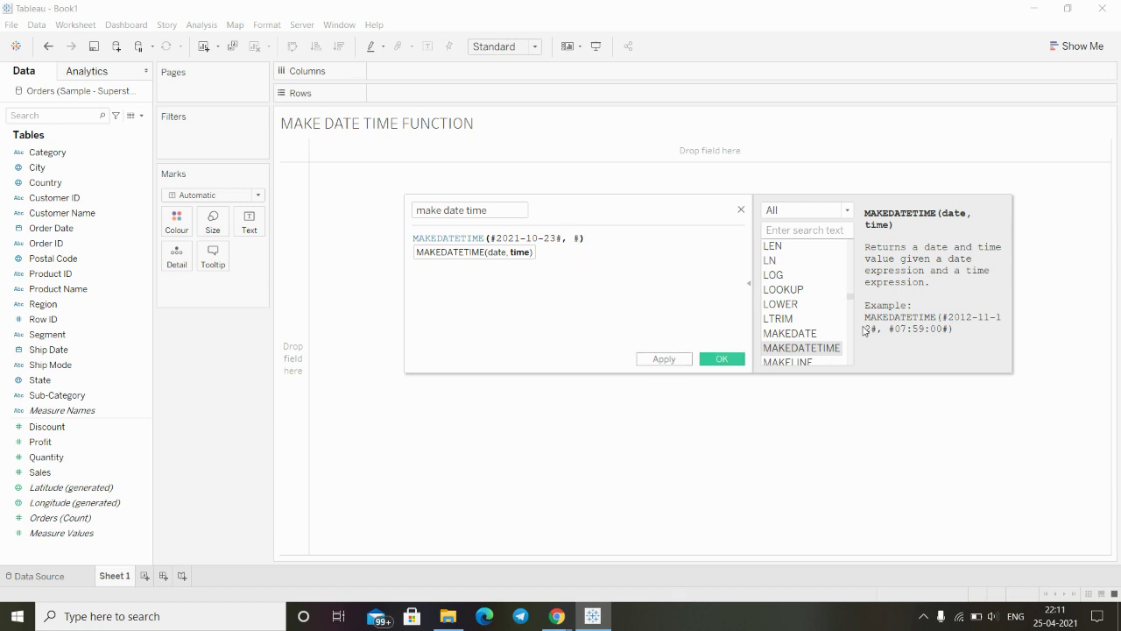
text(9:00)
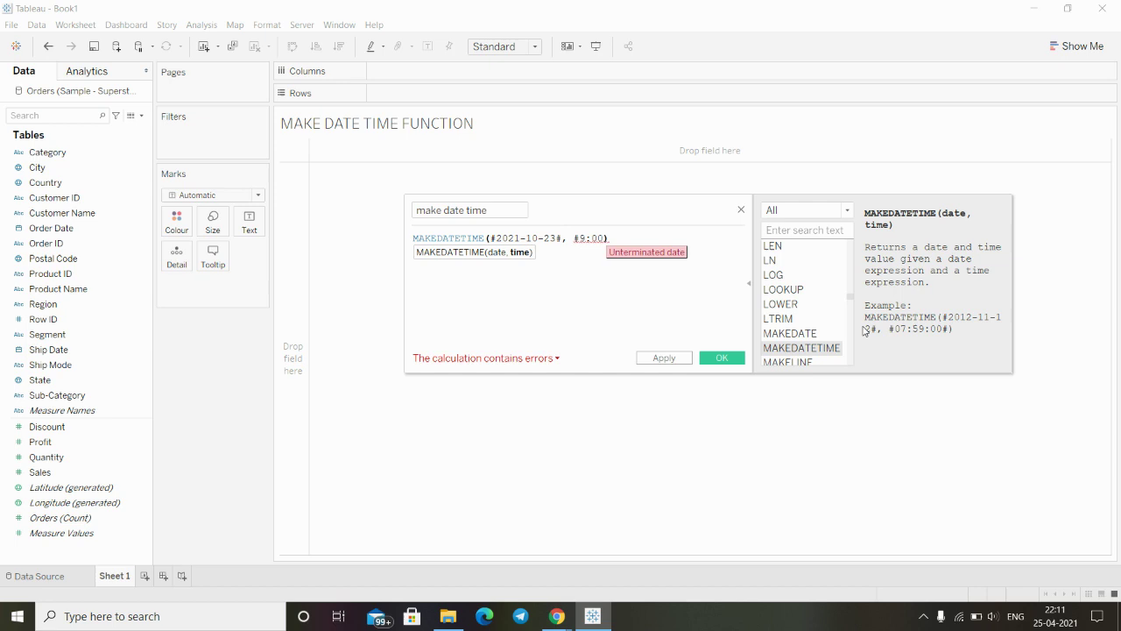
text(:10)
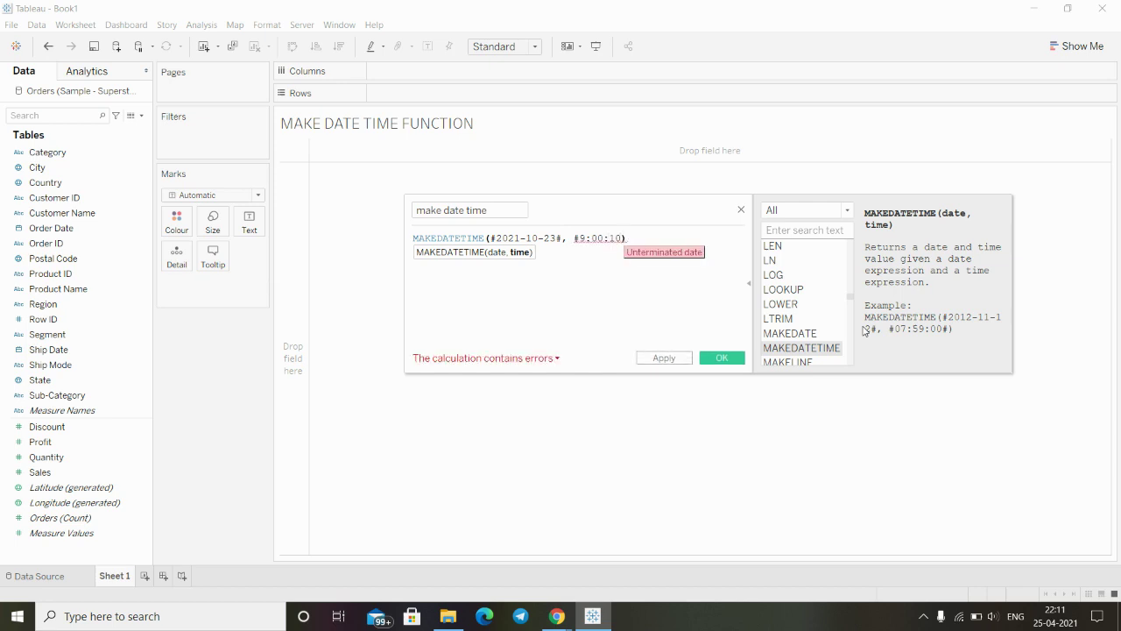
text(#)
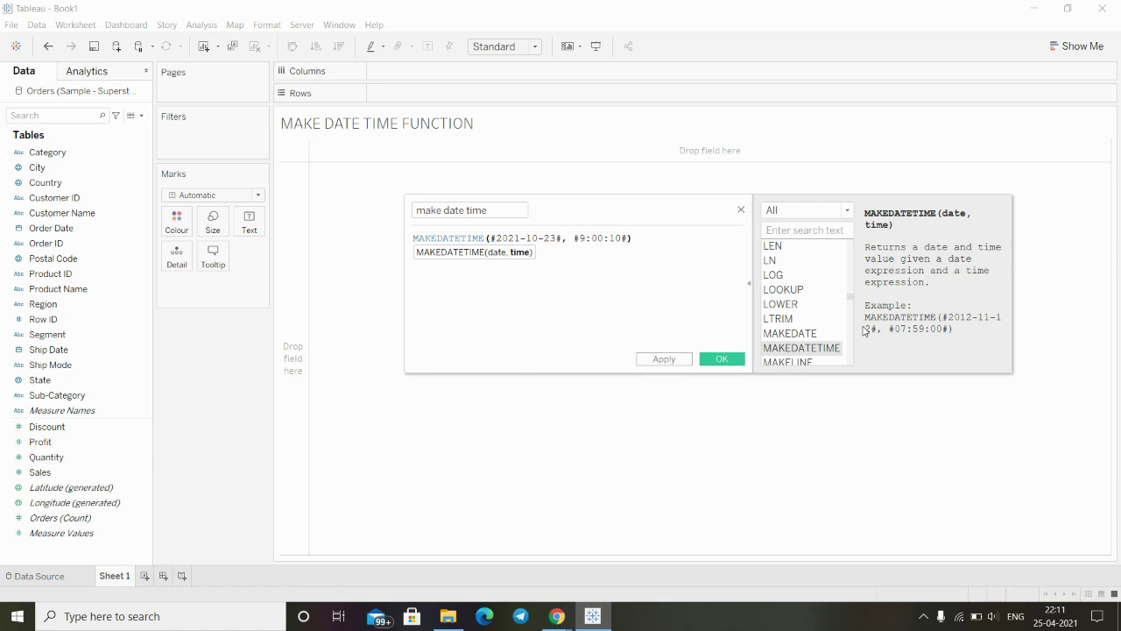
click(637, 237)
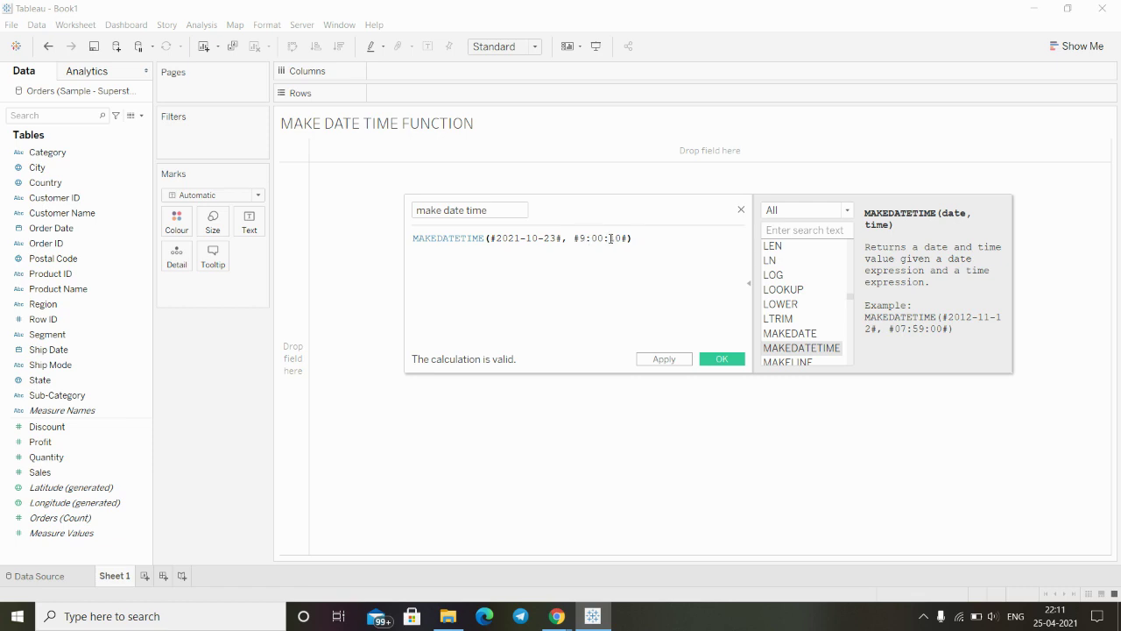
click(663, 360)
Close the editor and drag 'make date time' onto Rows, showing YEAR 2021.
click(725, 362)
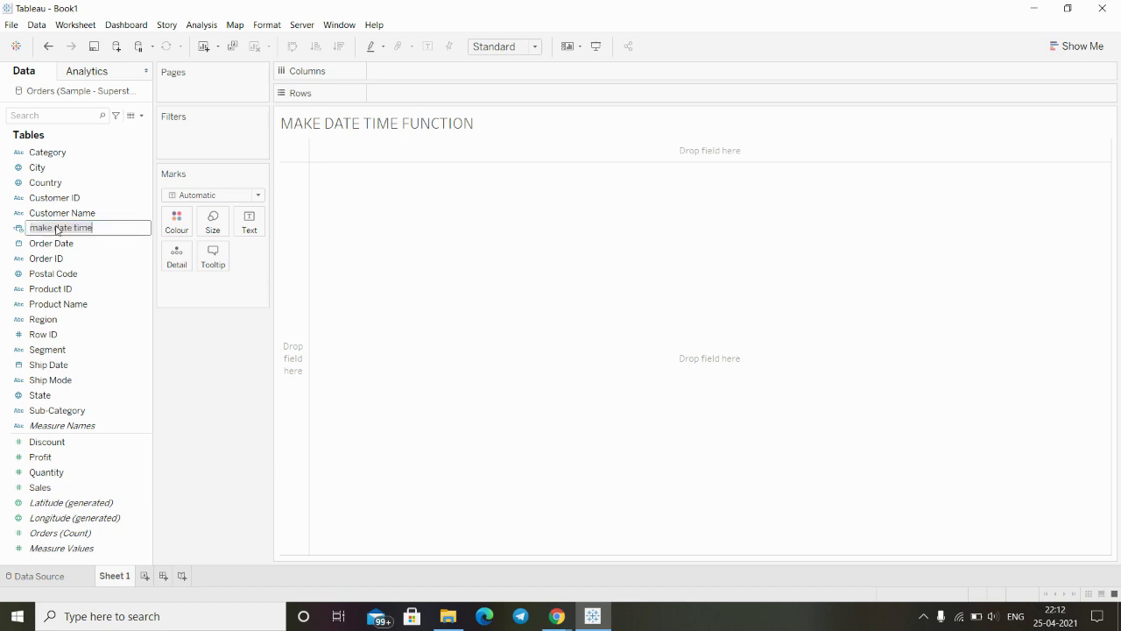
click(72, 321)
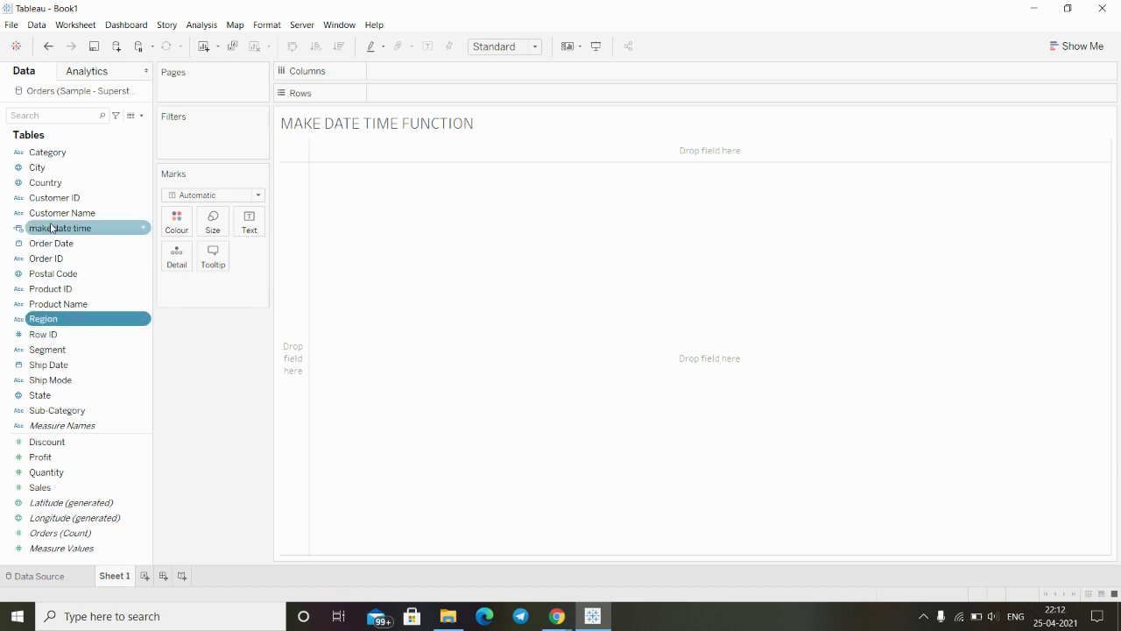
mouse_move(52, 228)
mouse_down()
mouse_move(272, 287)
mouse_move(416, 149)
mouse_move(394, 91)
mouse_move(471, 122)
mouse_move(433, 172)
mouse_move(338, 91)
mouse_up()
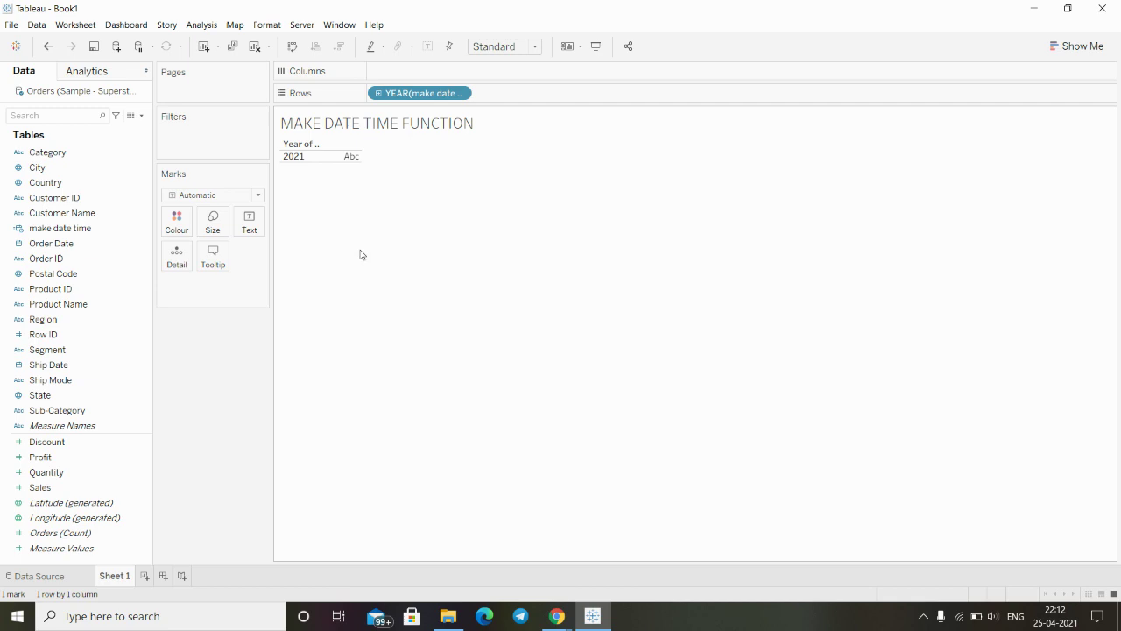
Change the make date time pill on Rows to a discrete Exact Date.
click(461, 94)
click(460, 95)
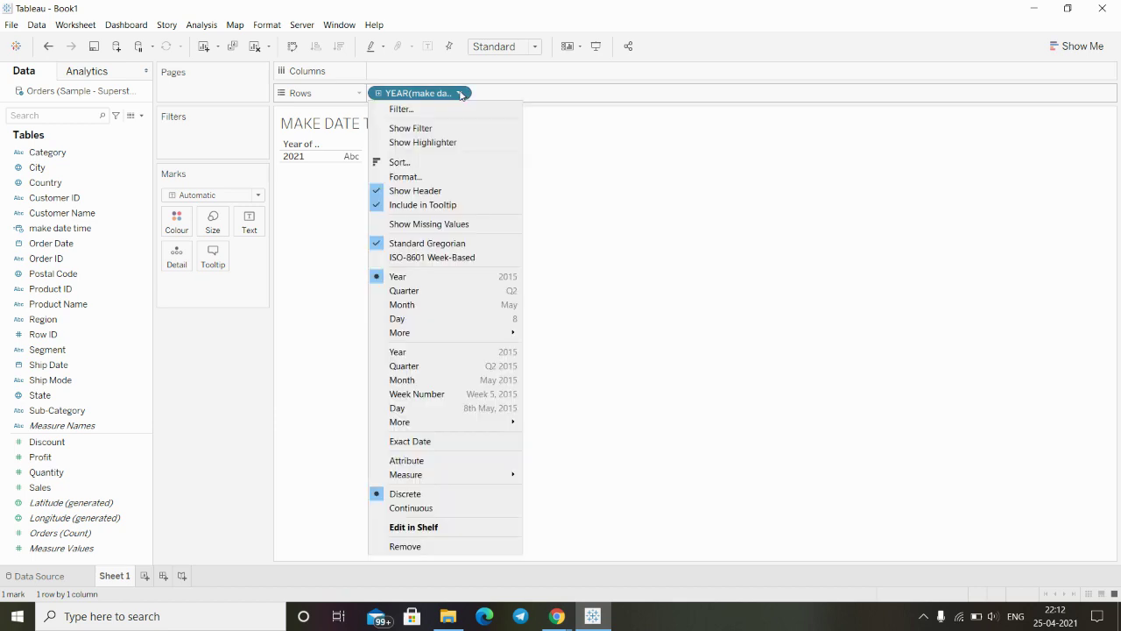
click(414, 442)
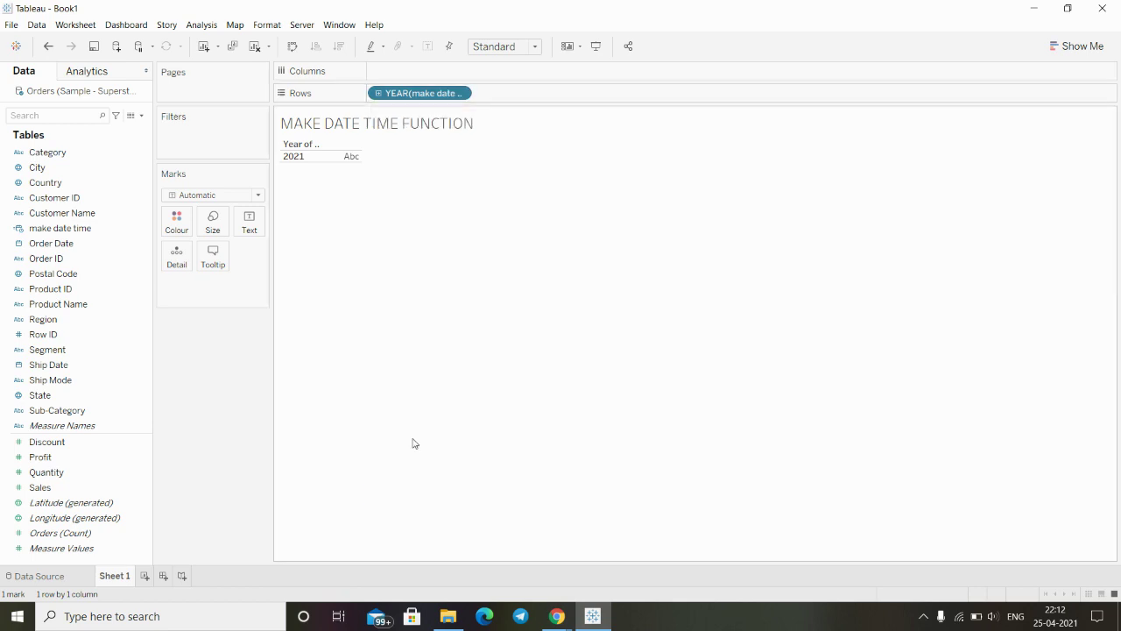
click(460, 93)
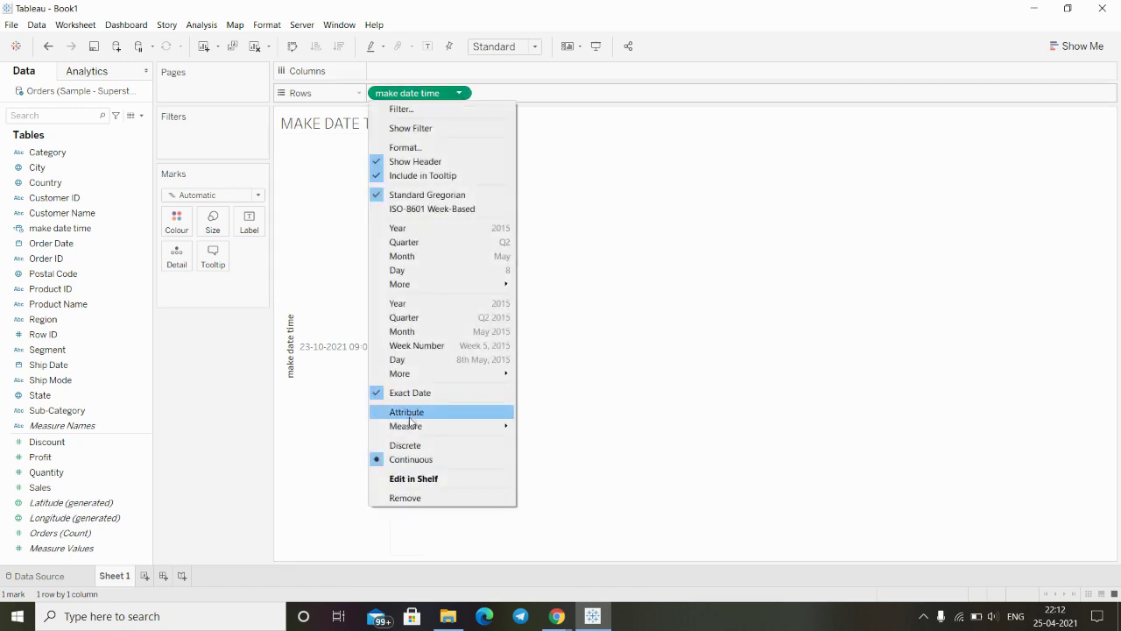
click(406, 445)
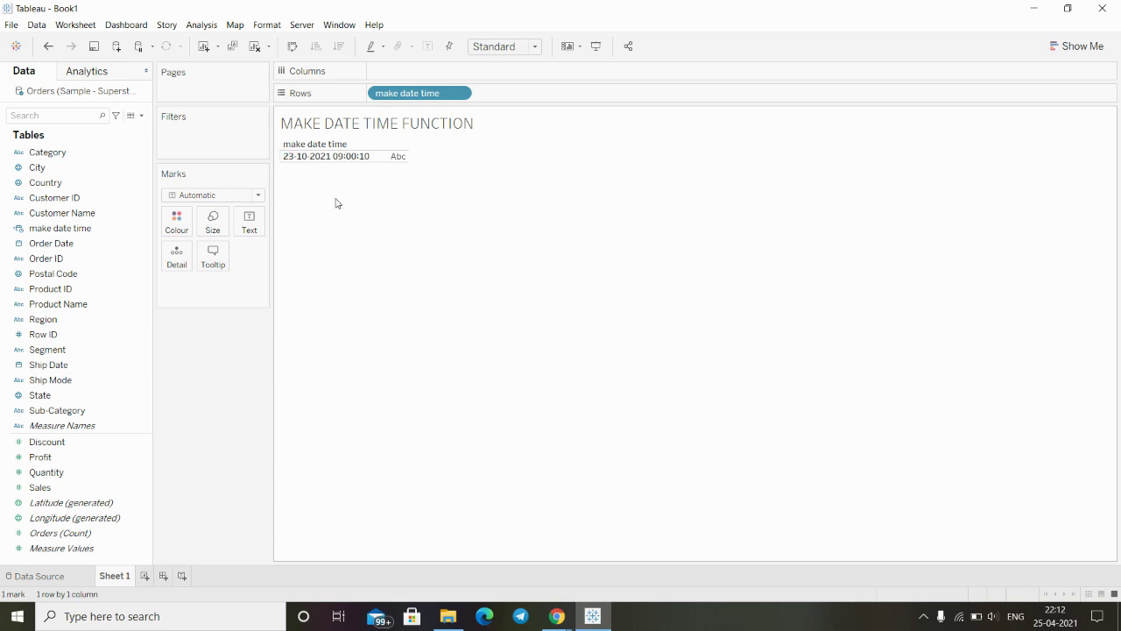
click(86, 230)
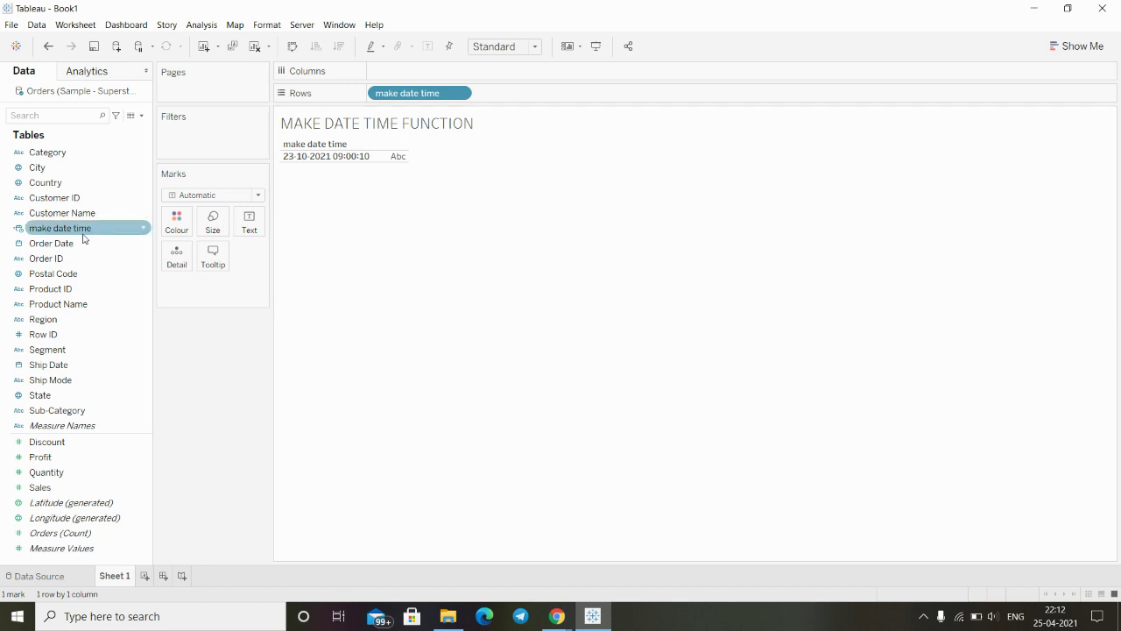
click(145, 229)
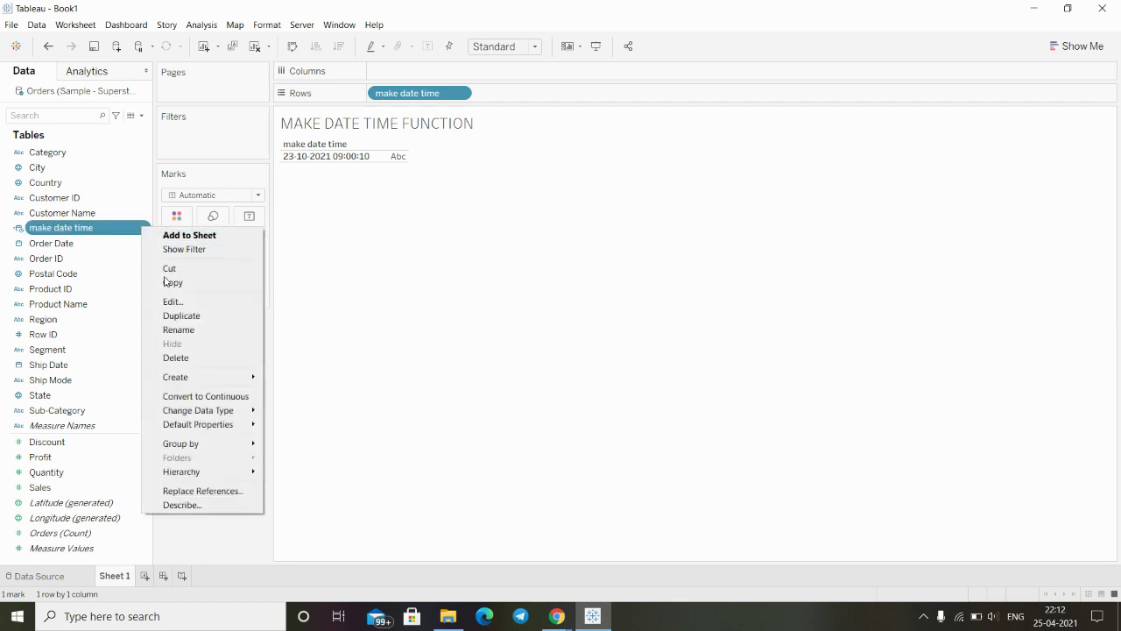
click(172, 300)
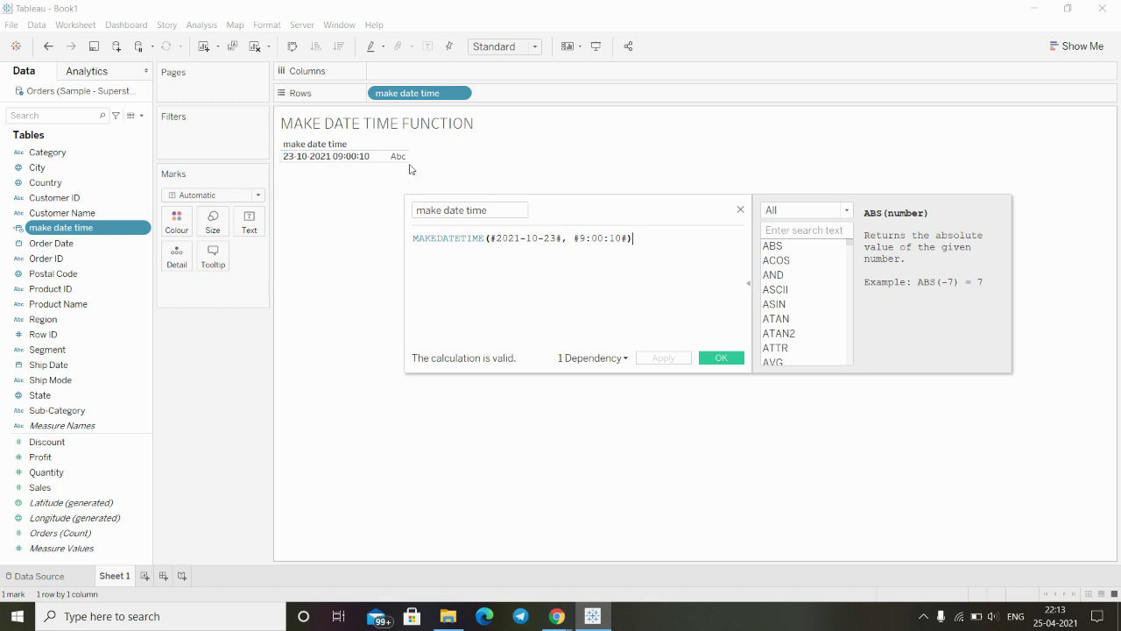
click(714, 359)
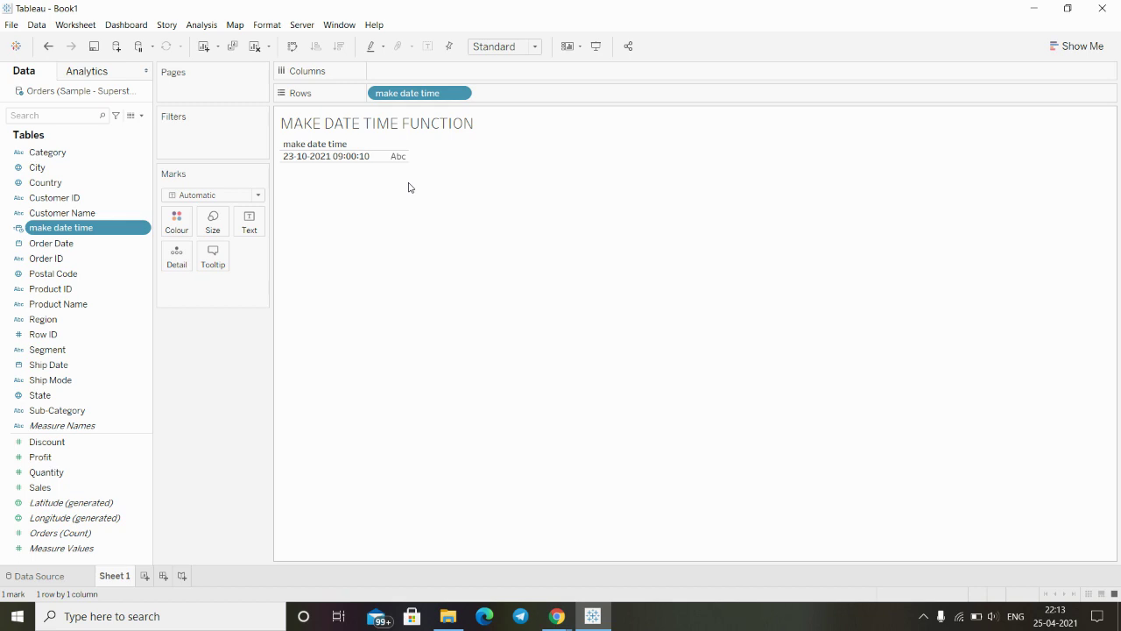
mouse_move(557, 616)
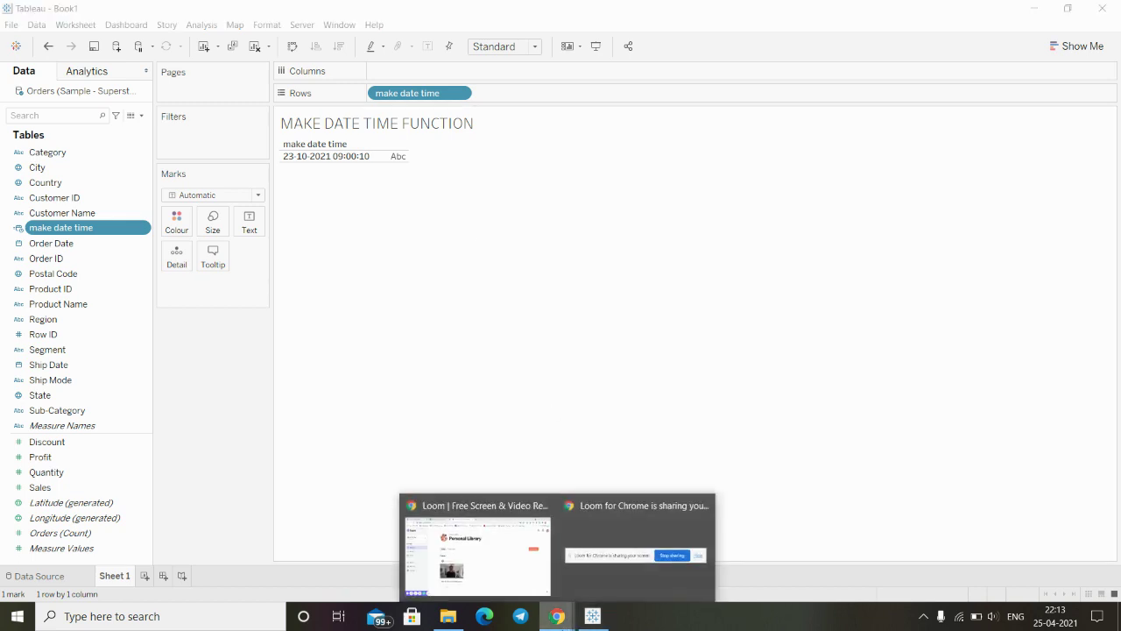